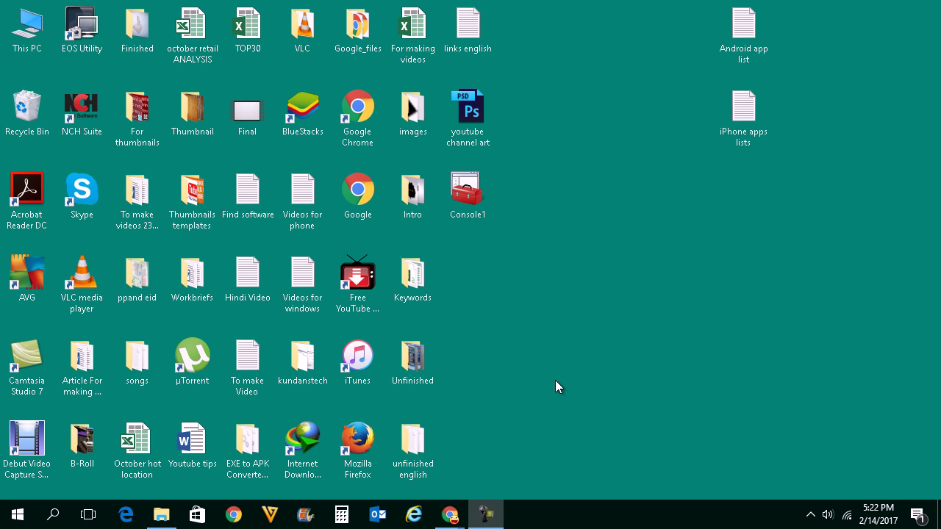
Clear the desktop selection and bring up the Windows Run dialog with Win+R
left_click(564, 293)
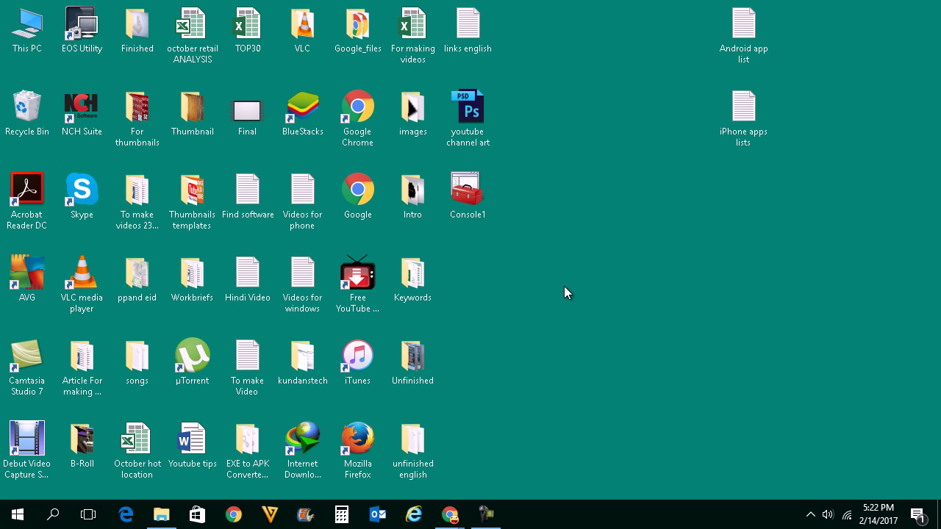
mouse_move(413, 277)
left_click(414, 295)
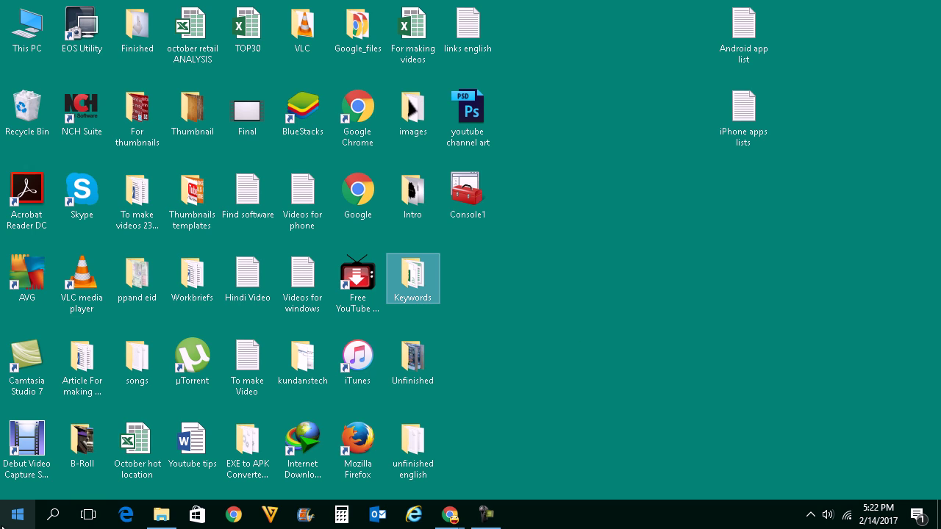
left_click(418, 375)
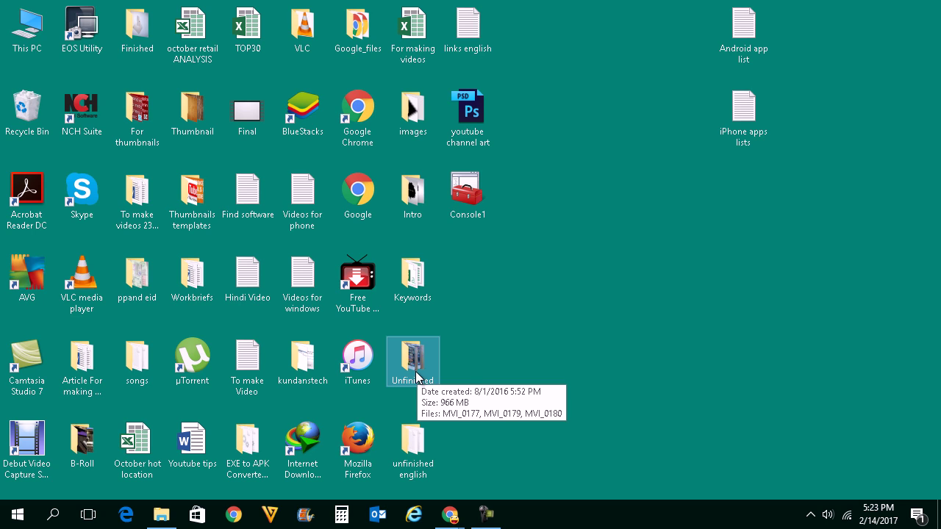
left_click(412, 462)
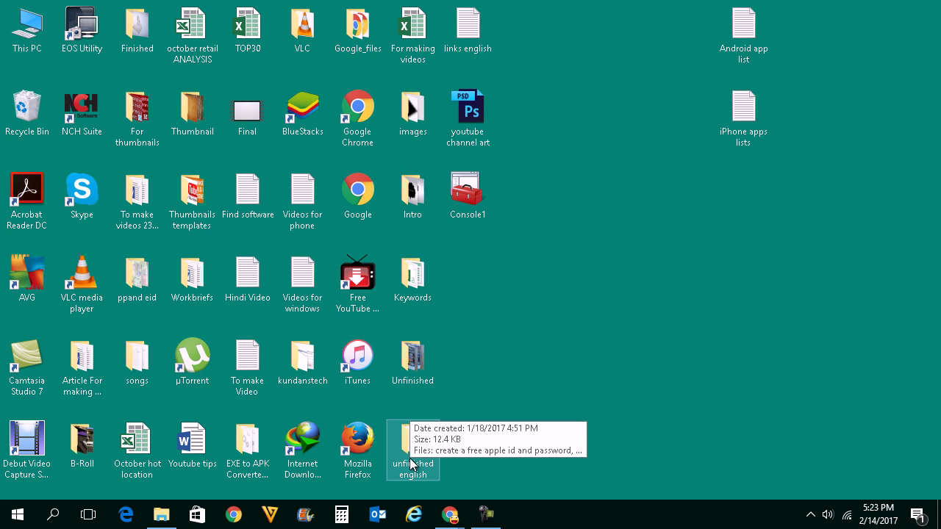
left_click(478, 368)
key("super+r")
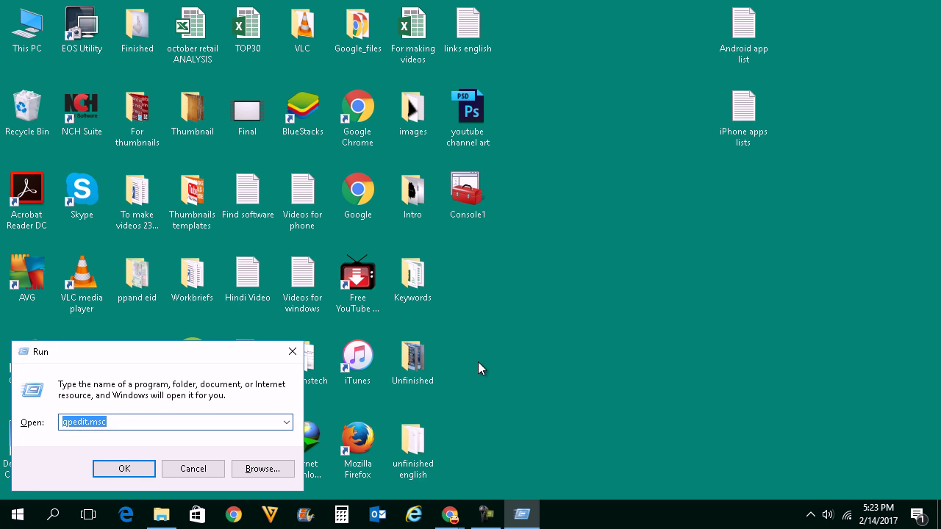
Launch an empty console with mmc and maximize the Console1 window
type("mmc")
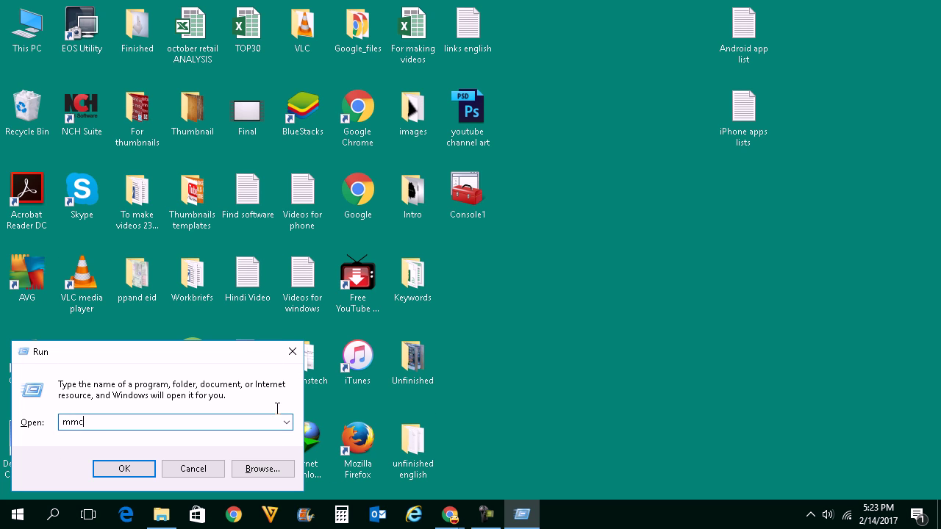
left_click(125, 470)
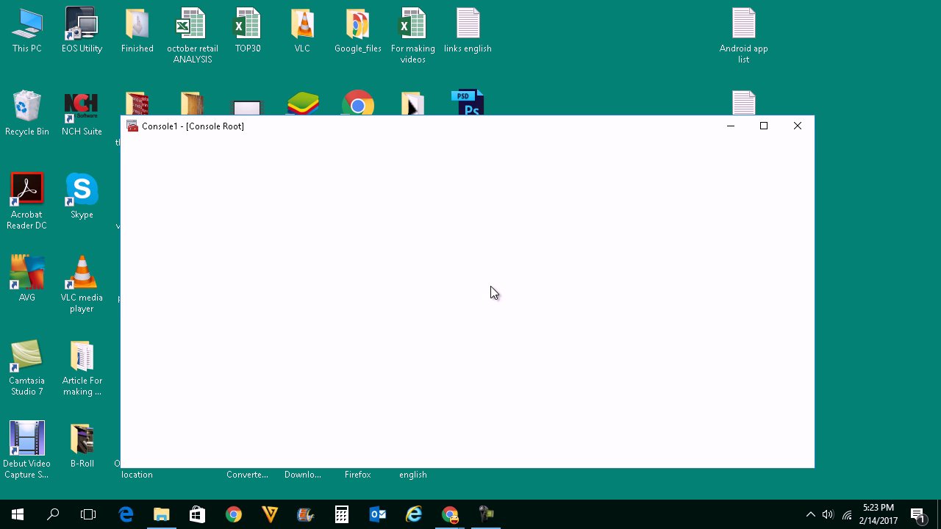
left_click(764, 126)
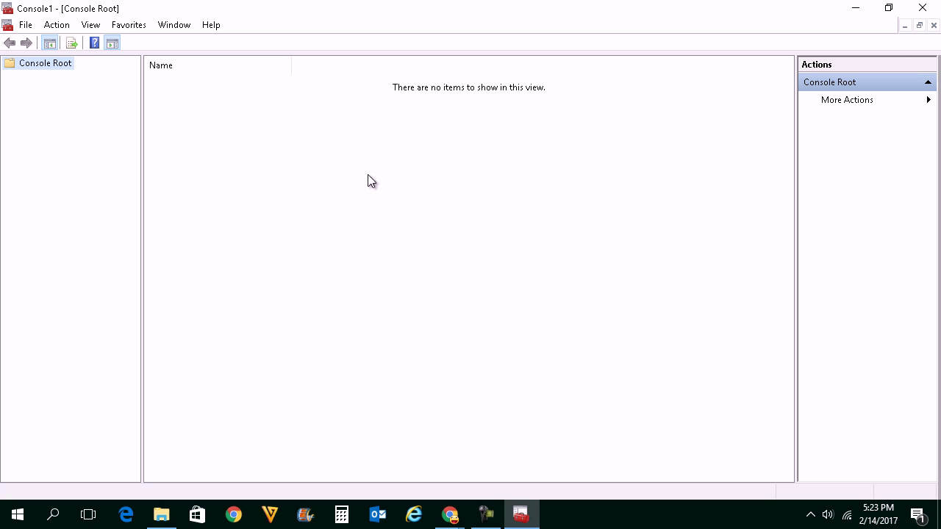
Add the Group Policy Object snap-in to the console via Add/Remove Snap-in
left_click(25, 25)
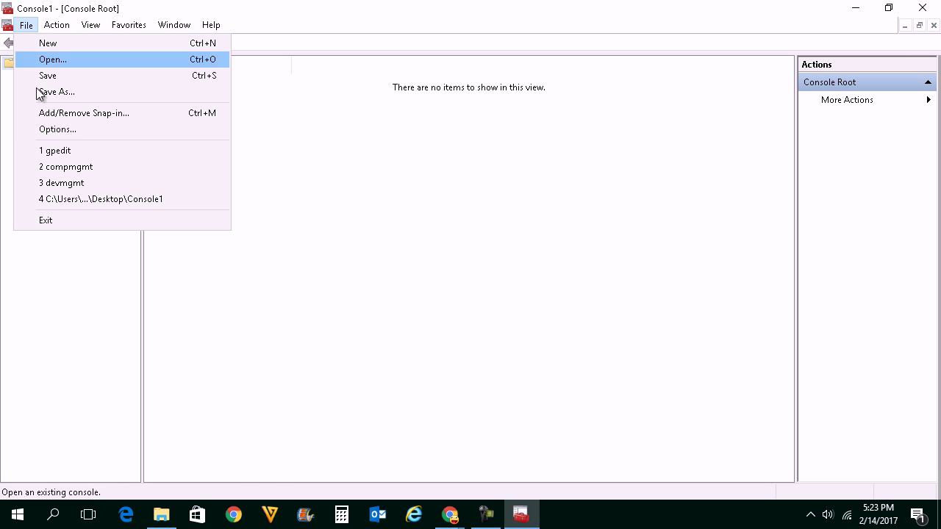
left_click(79, 114)
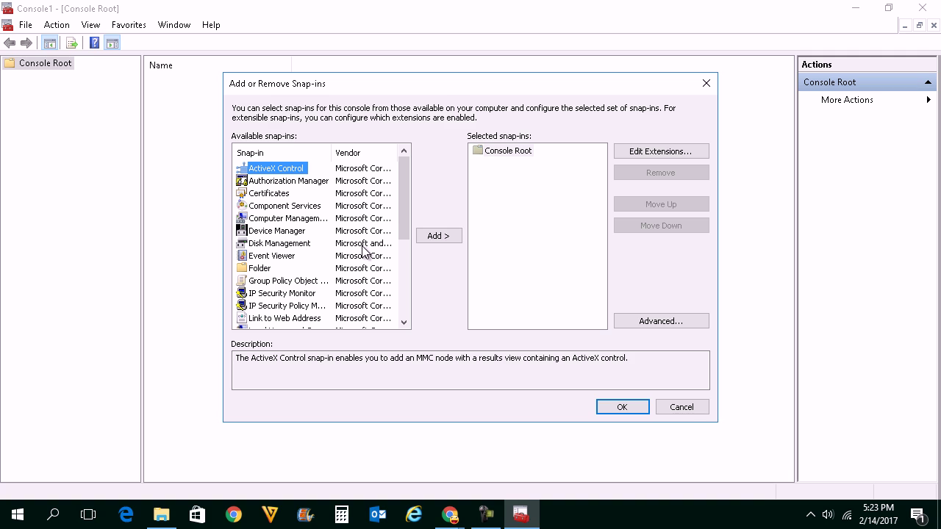
left_click(277, 283)
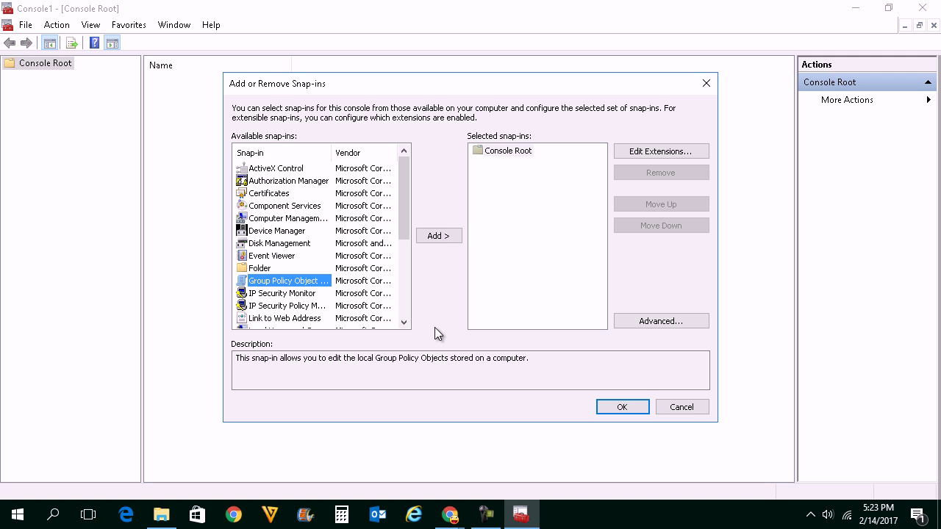
left_click(437, 236)
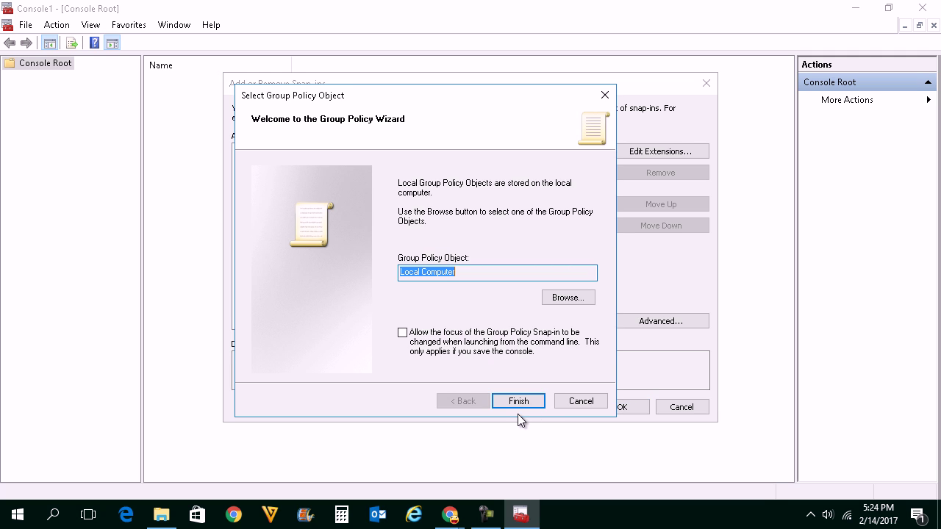
Scope the Group Policy Object to local user Kundan and confirm the snap-in selection
left_click(570, 300)
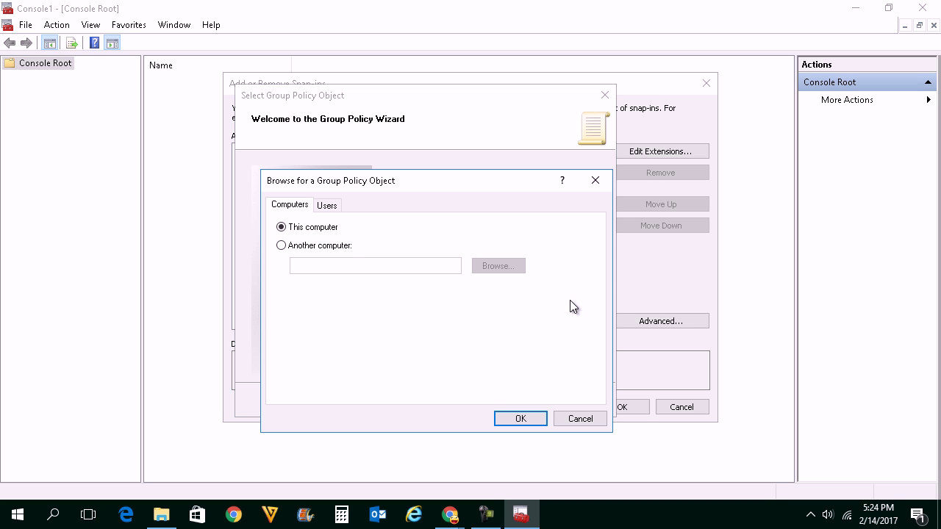
left_click(327, 207)
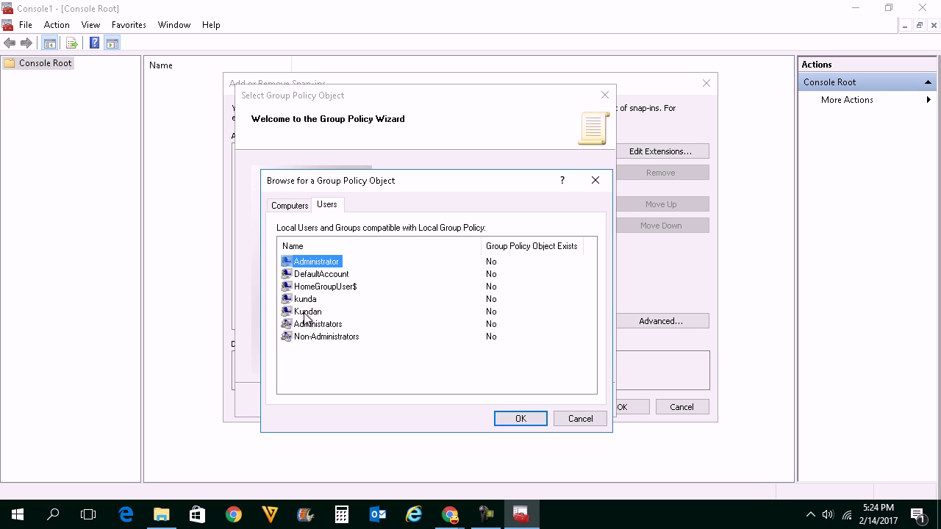
left_click(308, 313)
left_click(518, 420)
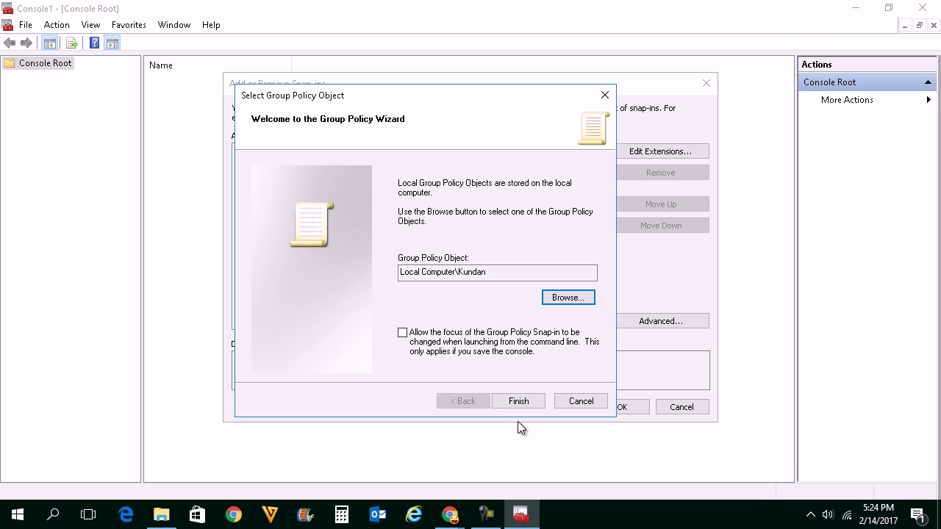
left_click(518, 401)
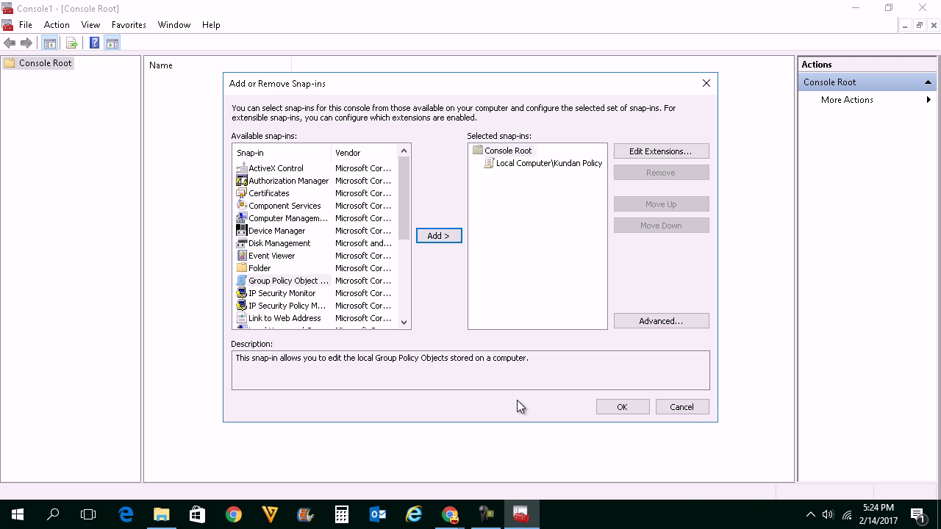
left_click(619, 411)
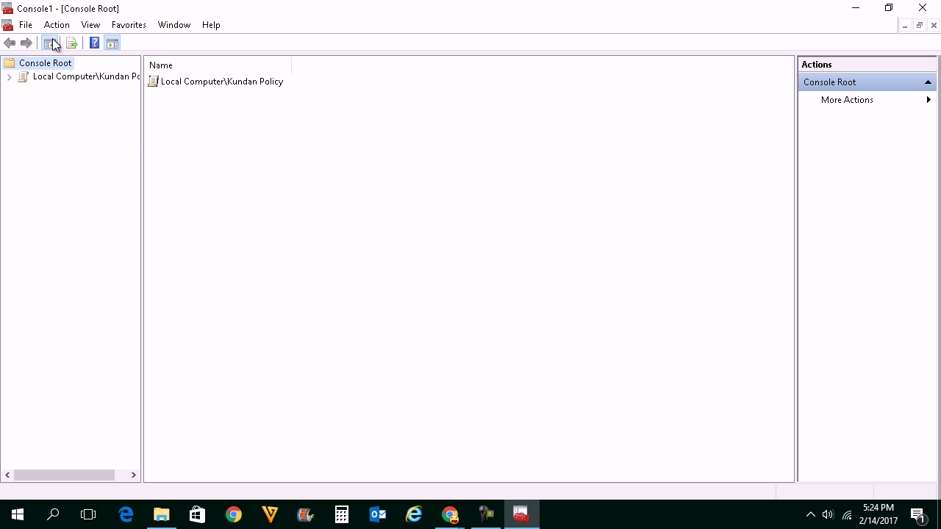
Save the console to the Desktop as kundan
left_click(27, 28)
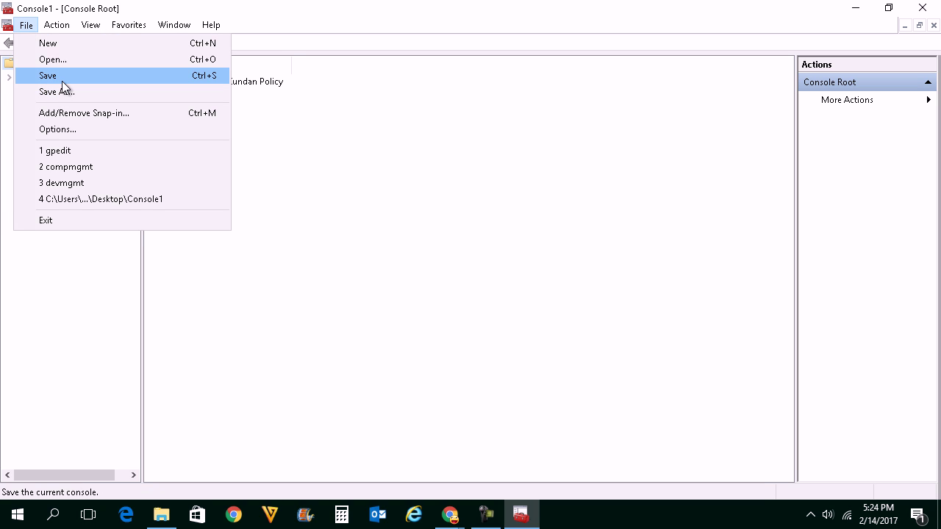
key("Escape")
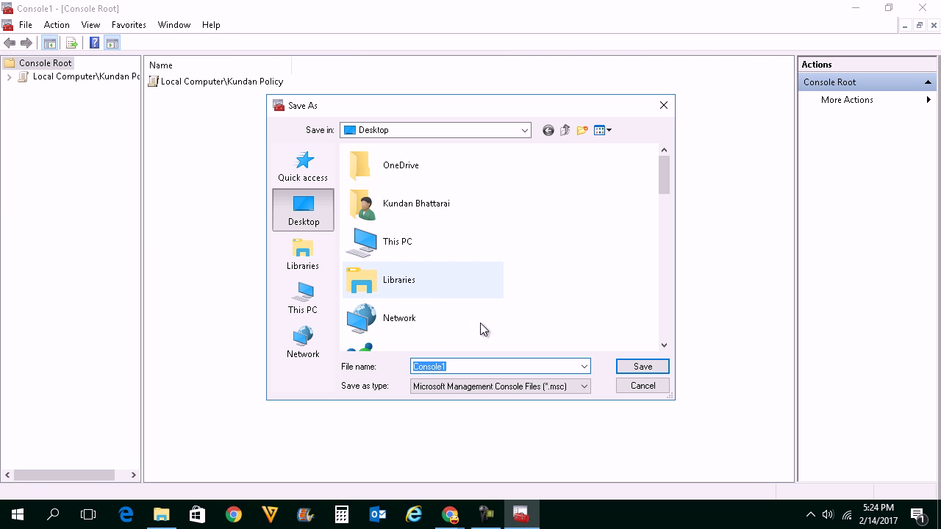
type("kundan")
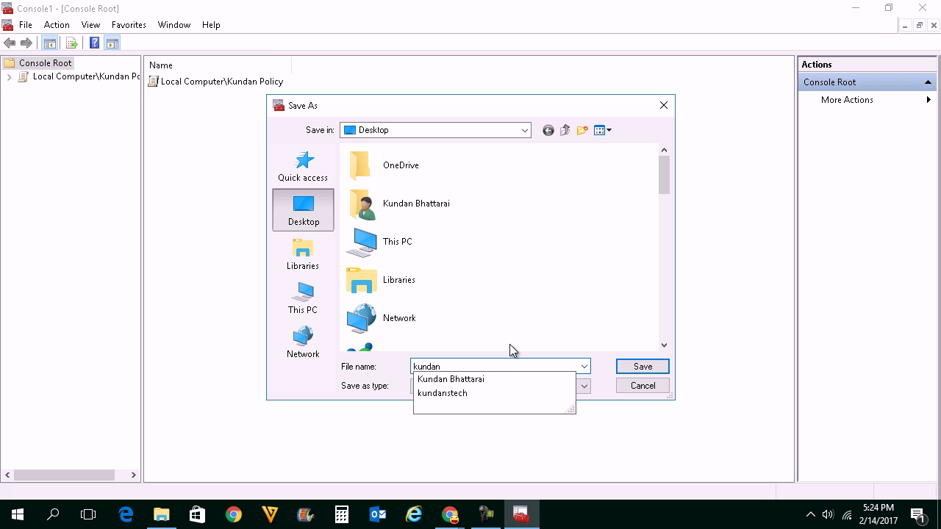
key("Tab")
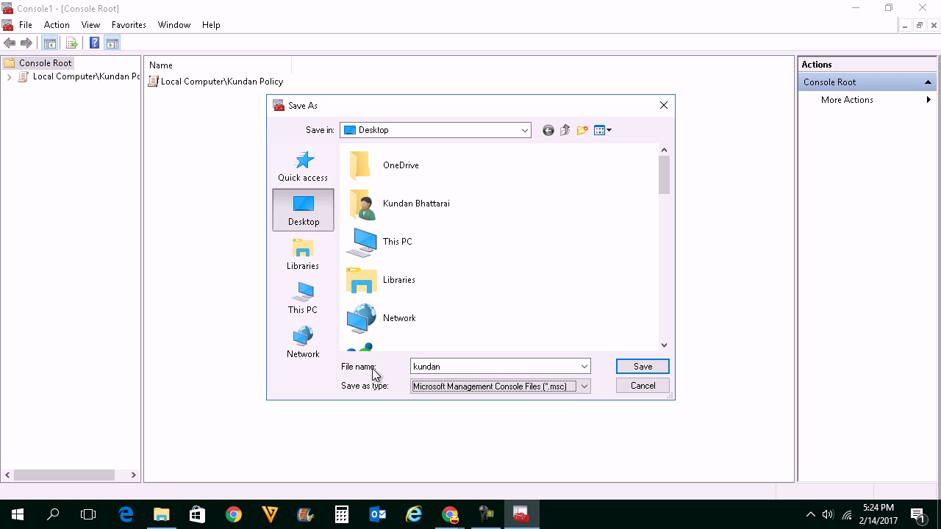
left_click(642, 368)
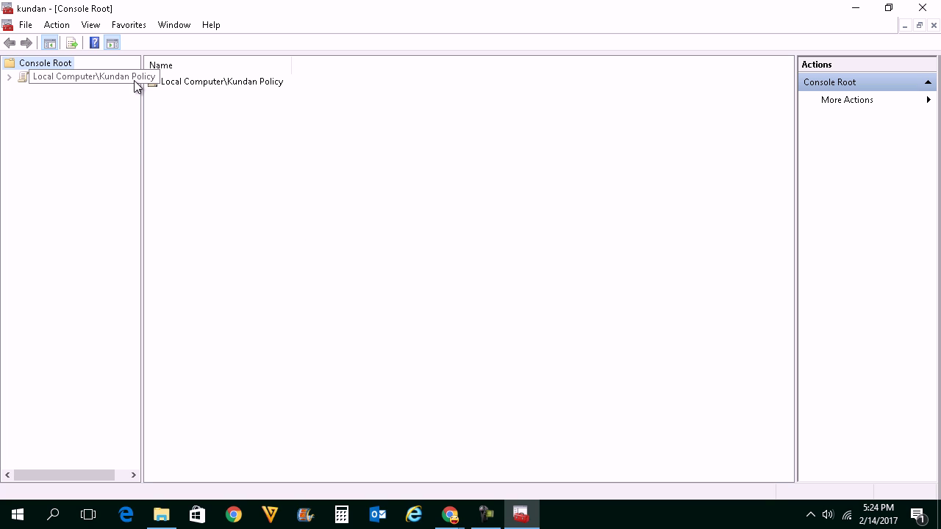
Resize the tree pane and show Kundan Policy, dismissing the Administrative Templates warning
left_click_drag(142, 101, 259, 110)
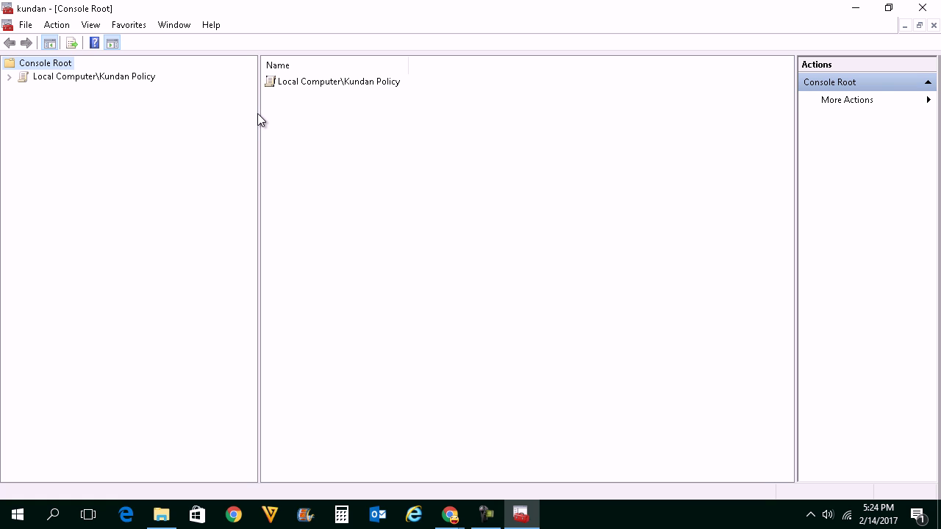
left_click_drag(258, 114, 170, 114)
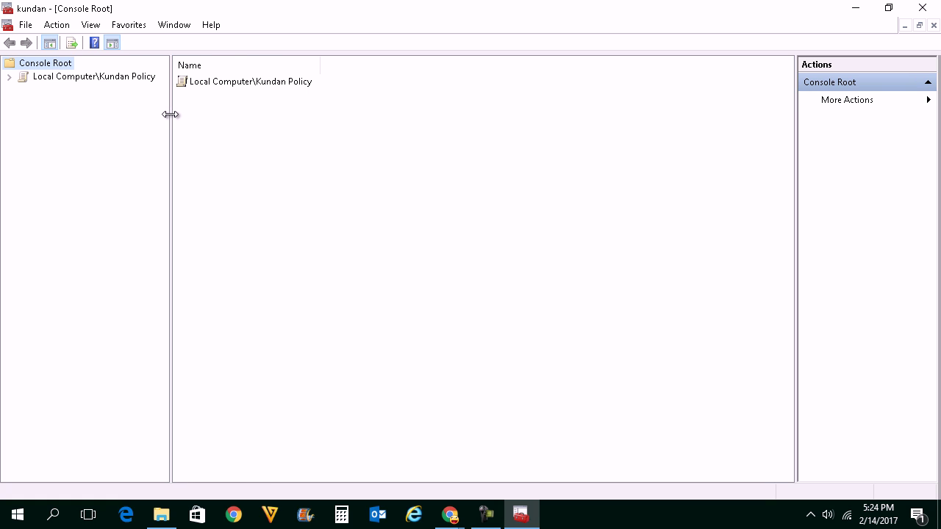
left_click(90, 78)
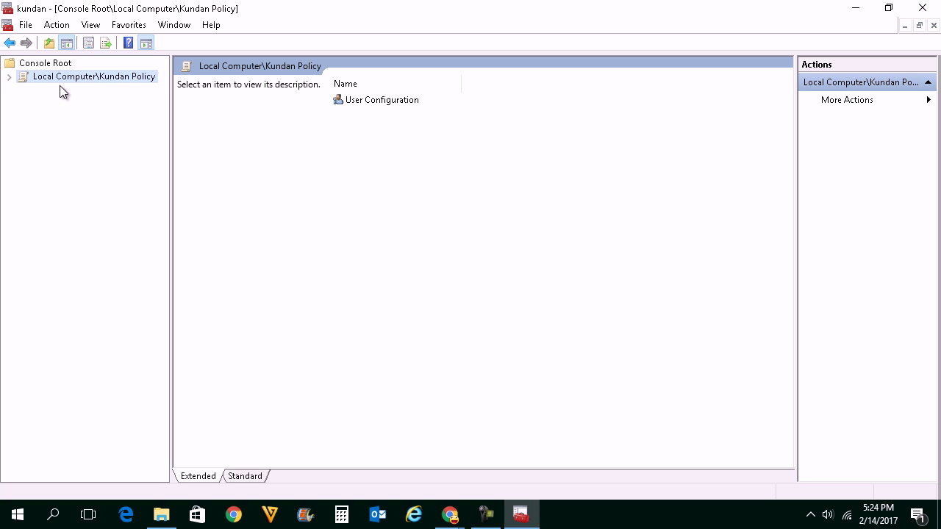
left_click(583, 340)
Expand Kundan Policy's User Configuration and Administrative Templates, then close the console
left_click(8, 78)
left_click(23, 90)
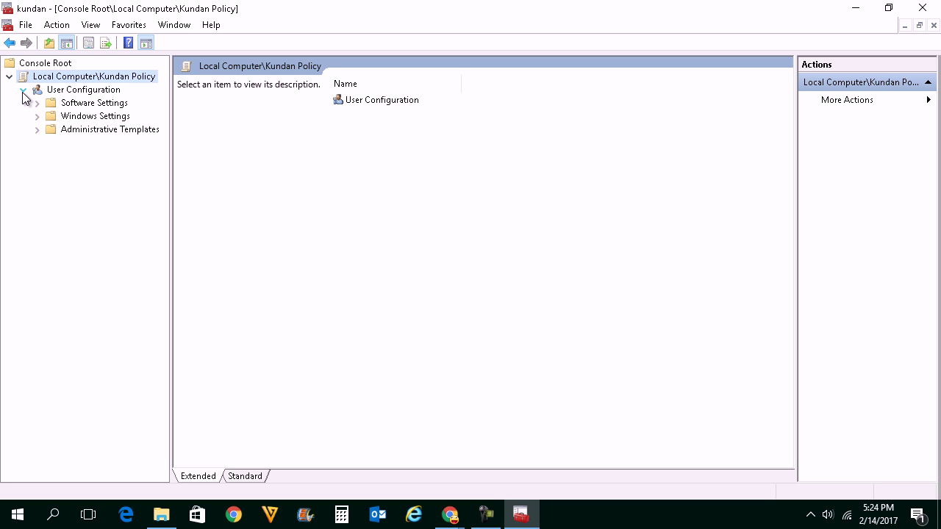
left_click(37, 129)
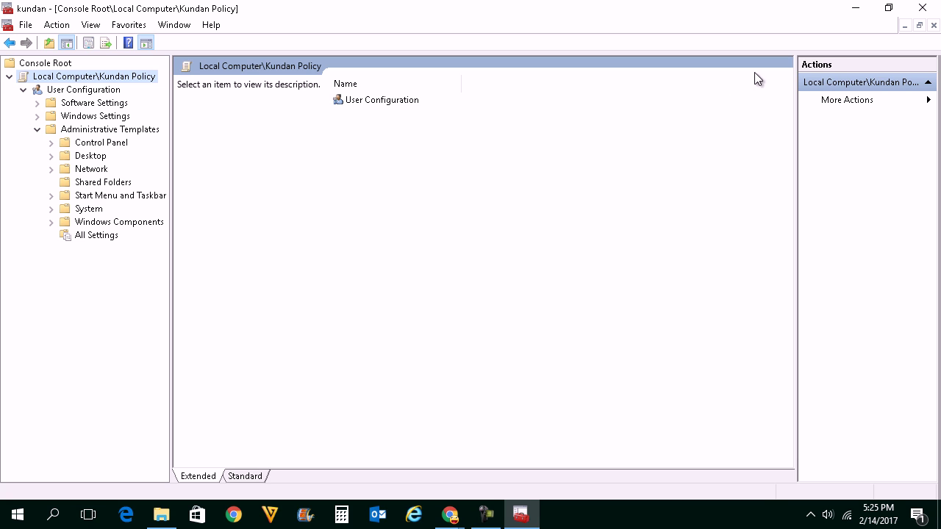
left_click(924, 11)
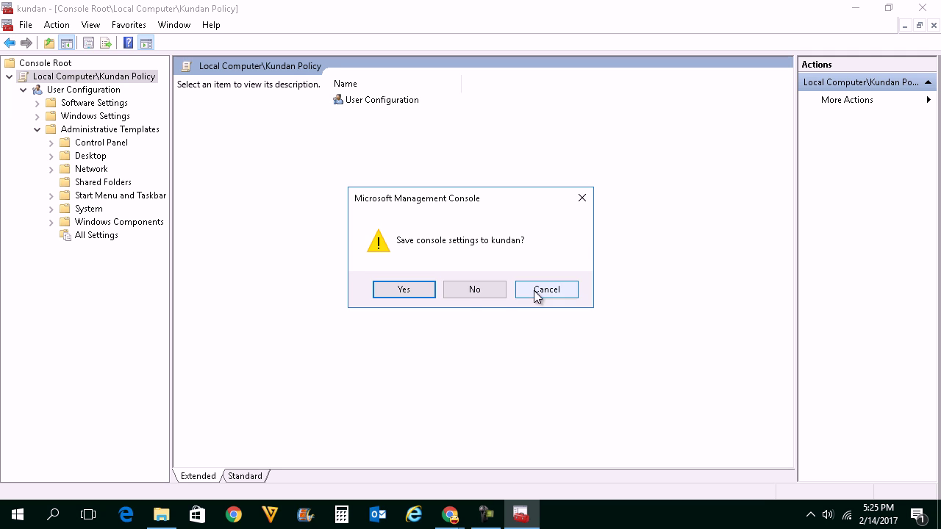
Close without saving settings, reopen kundan from the desktop and show Kundan Policy's contents
left_click(474, 290)
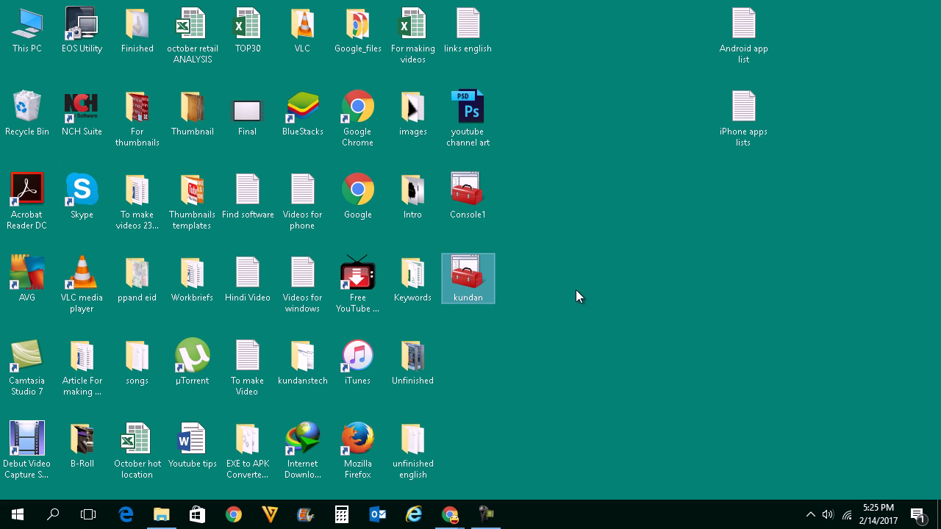
double_click(479, 280)
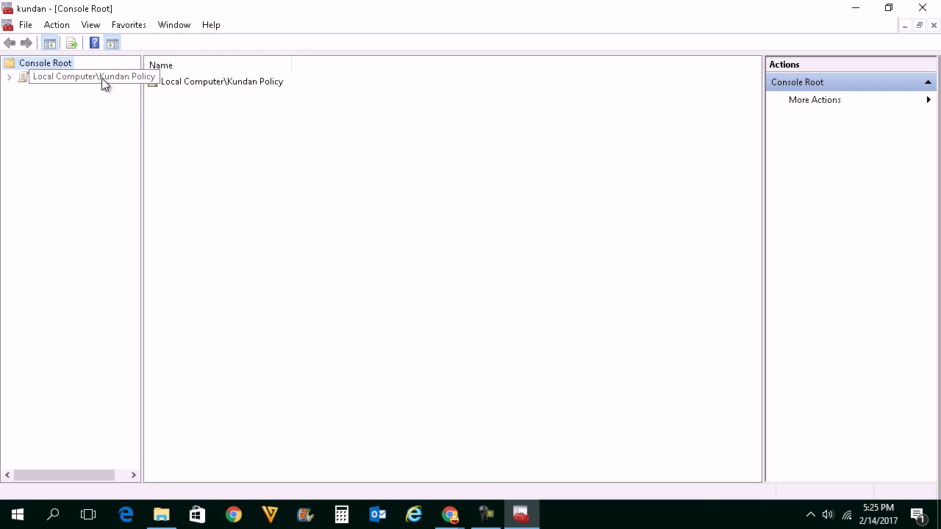
left_click_drag(140, 108, 225, 109)
left_click(118, 77)
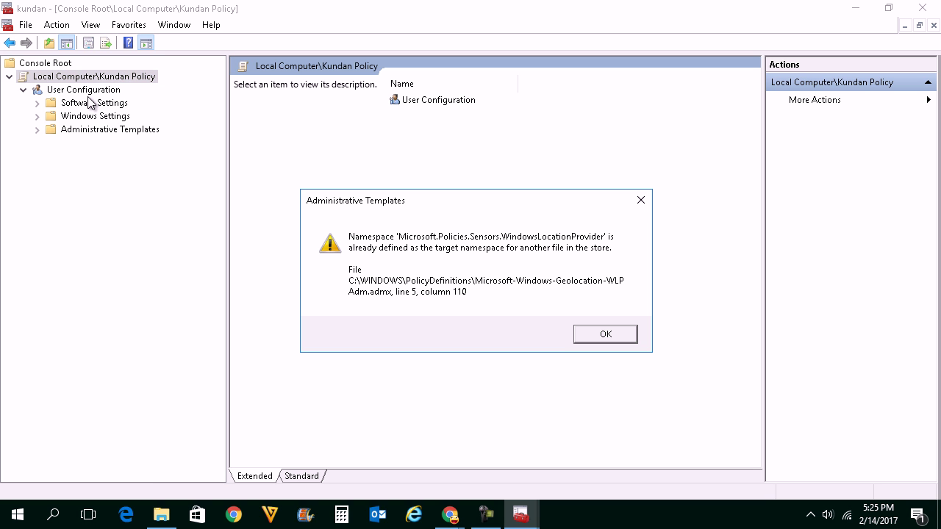
left_click(602, 335)
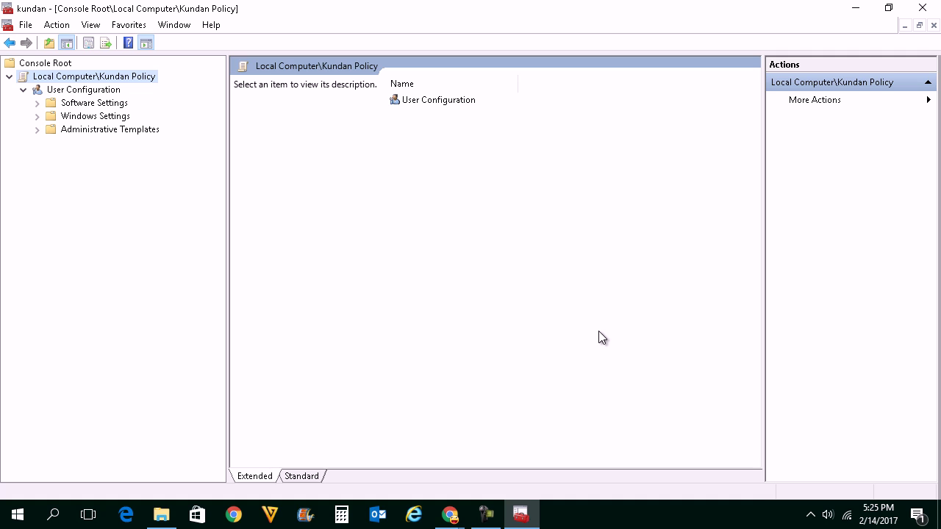